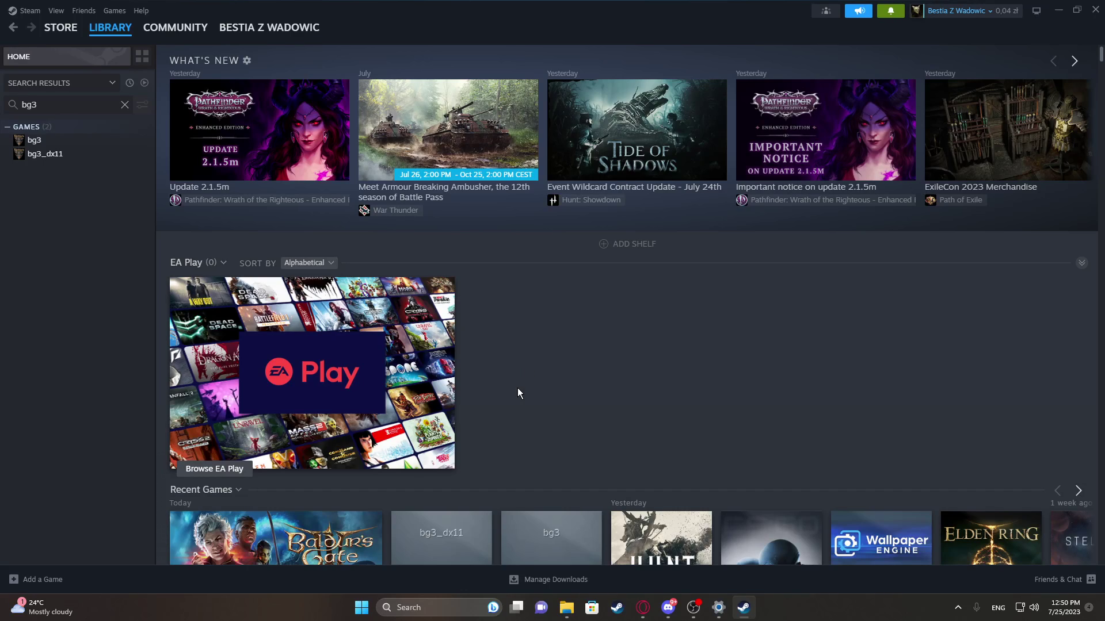
- Browse for a non-Steam game executable in Baldurs Gate 3's bin folder, and close the dialogs without adding one
scroll(517, 388, "down", 3)
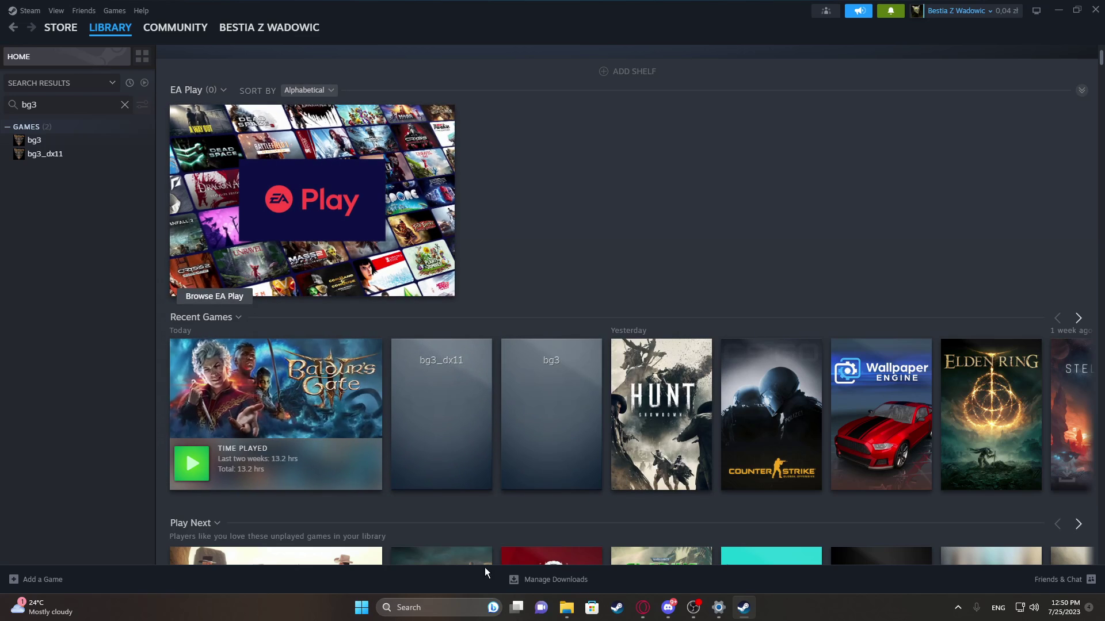
scroll(345, 448, "down", 2)
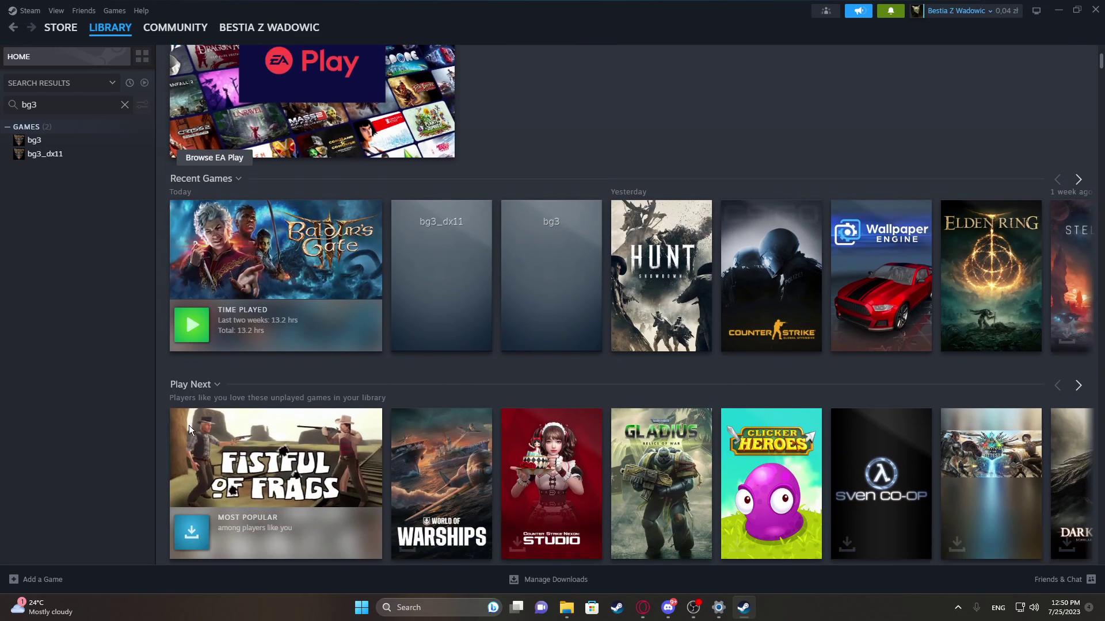
scroll(189, 426, "down", 2)
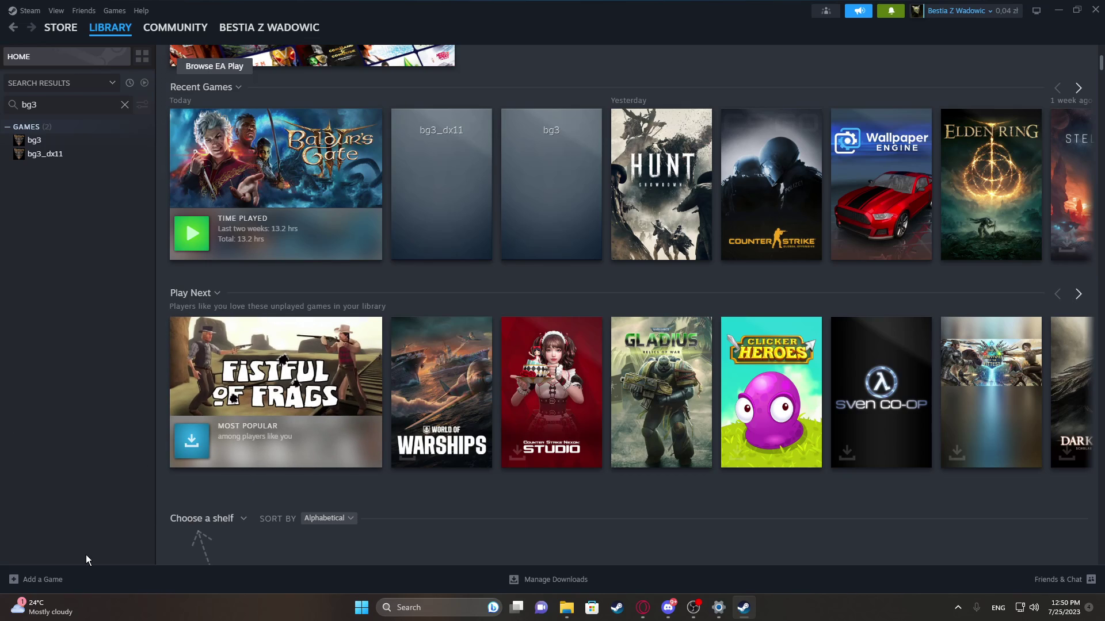
left_click(32, 582)
left_click(63, 530)
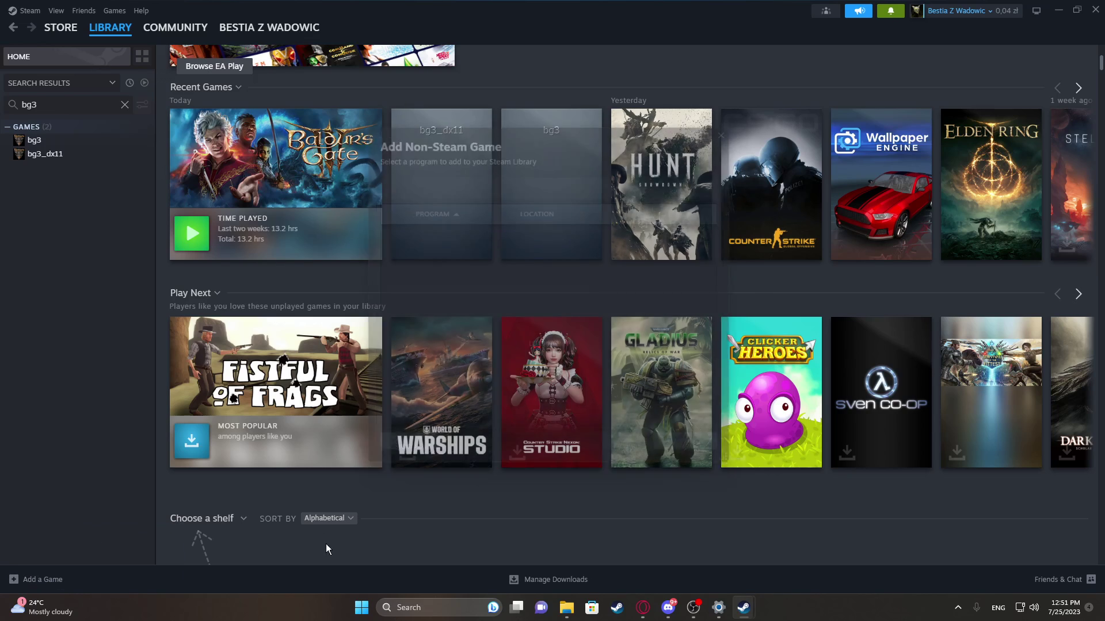
left_click(395, 463)
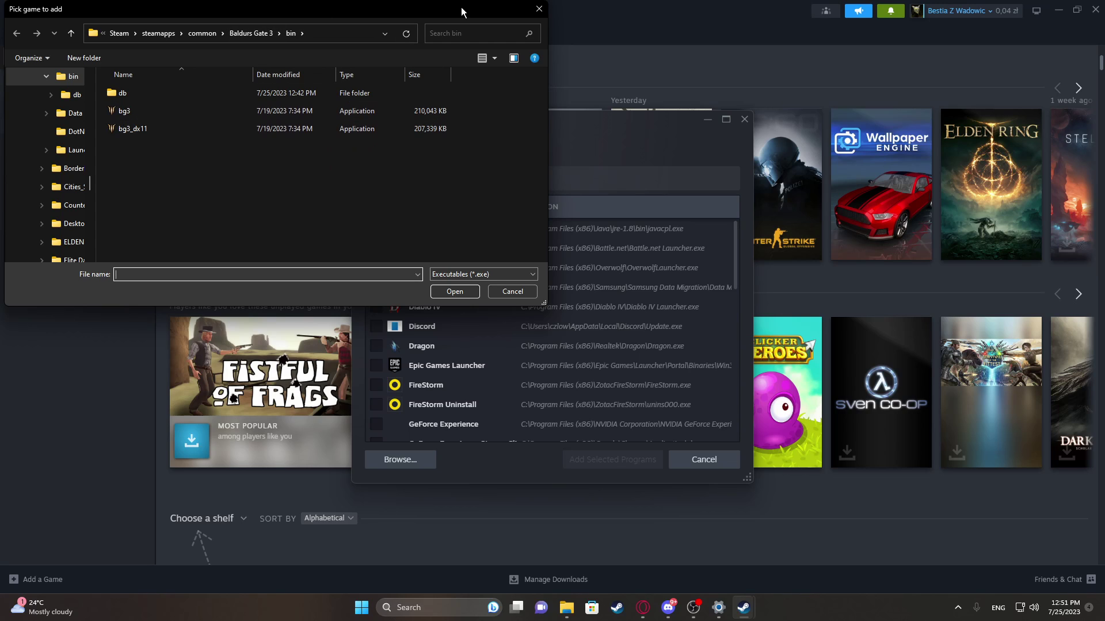
left_click(538, 9)
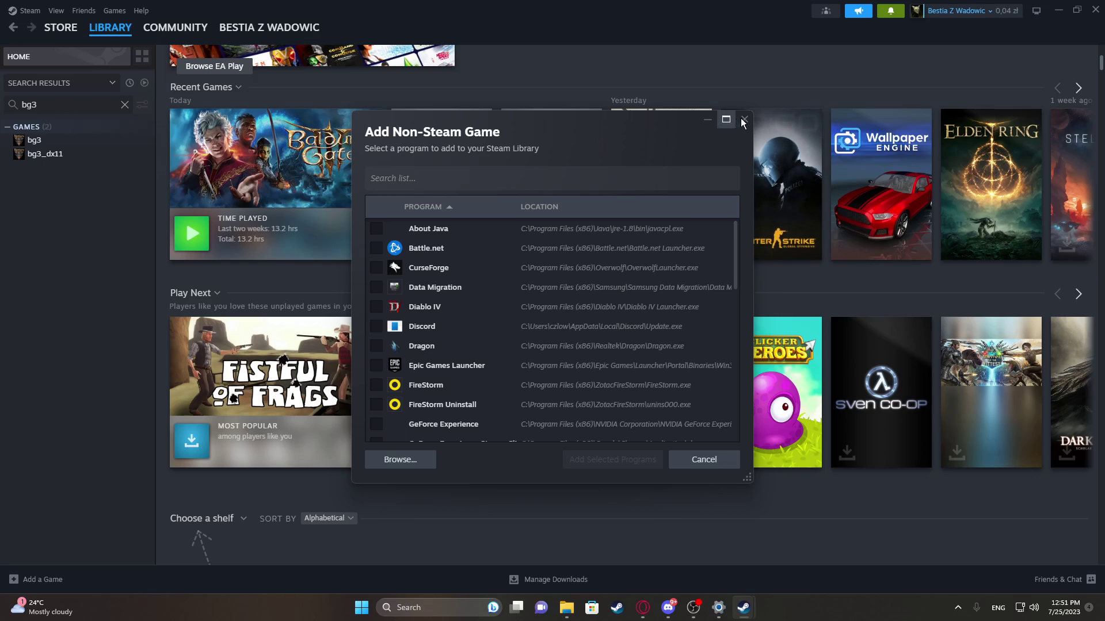
left_click(744, 119)
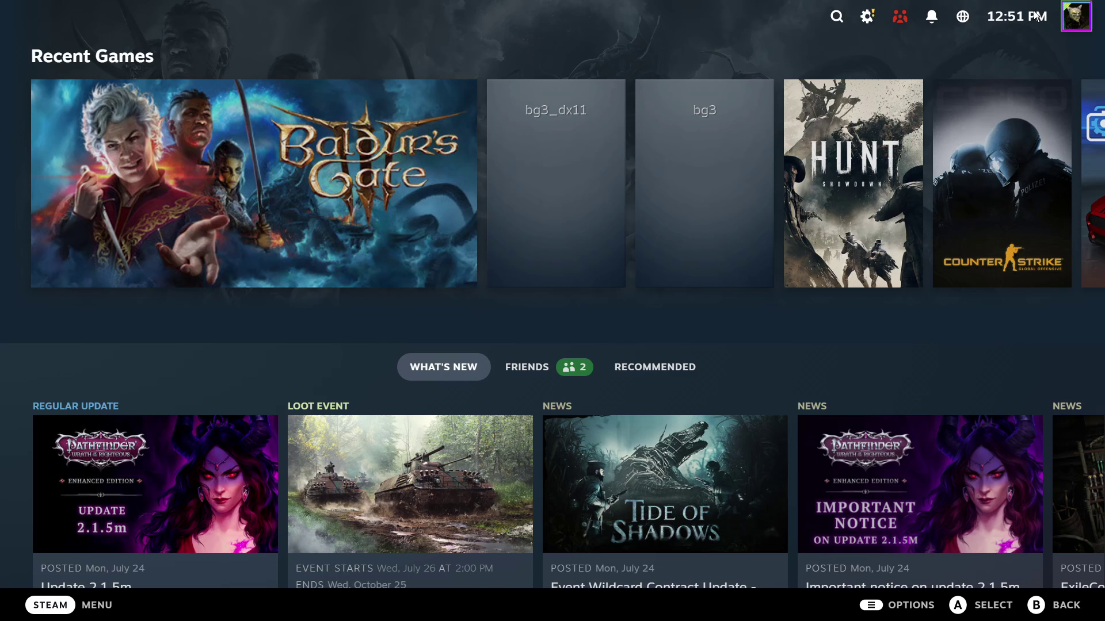
- Look over the Baldur's Gate 3, bg3_dx11 and bg3 entries among the recent games in Big Picture mode
key("Down")
key("Up")
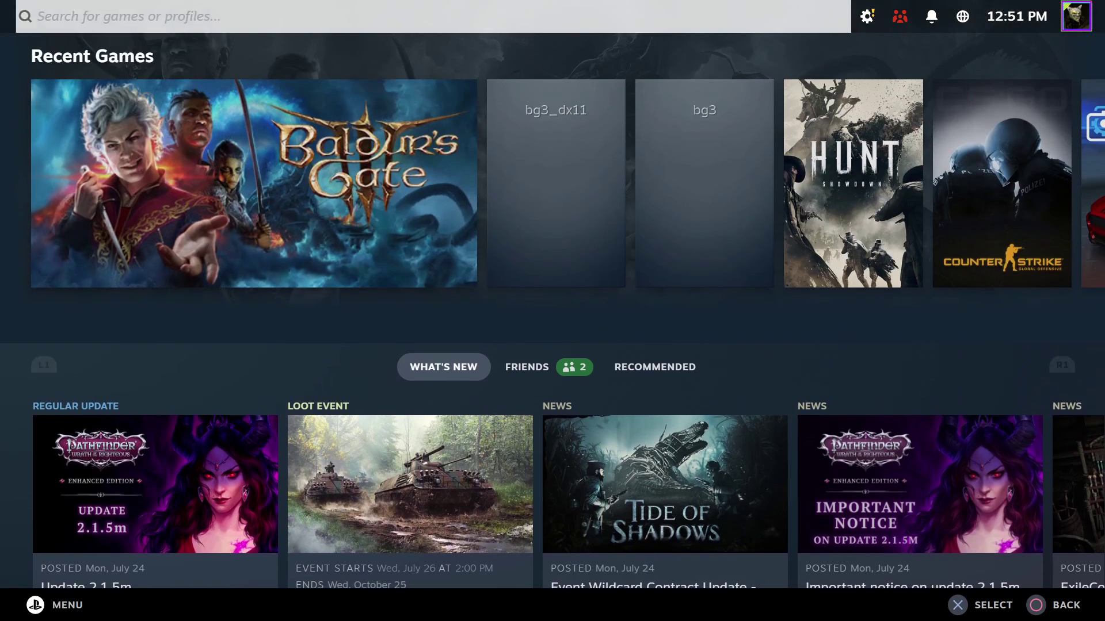
key("Down")
key("Up")
key("Right")
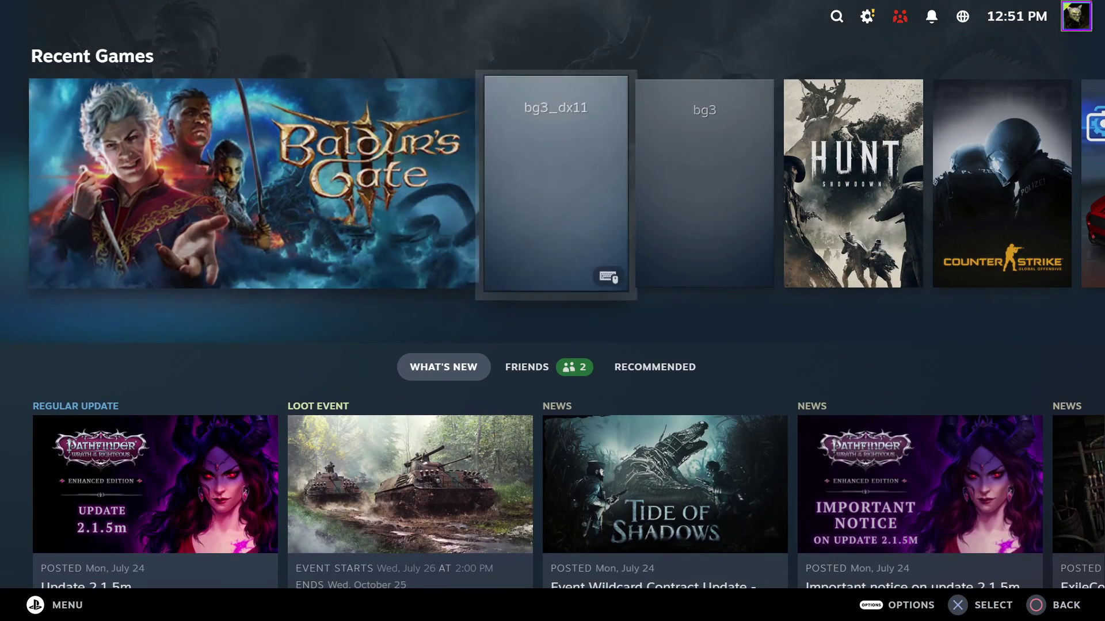
key("Left")
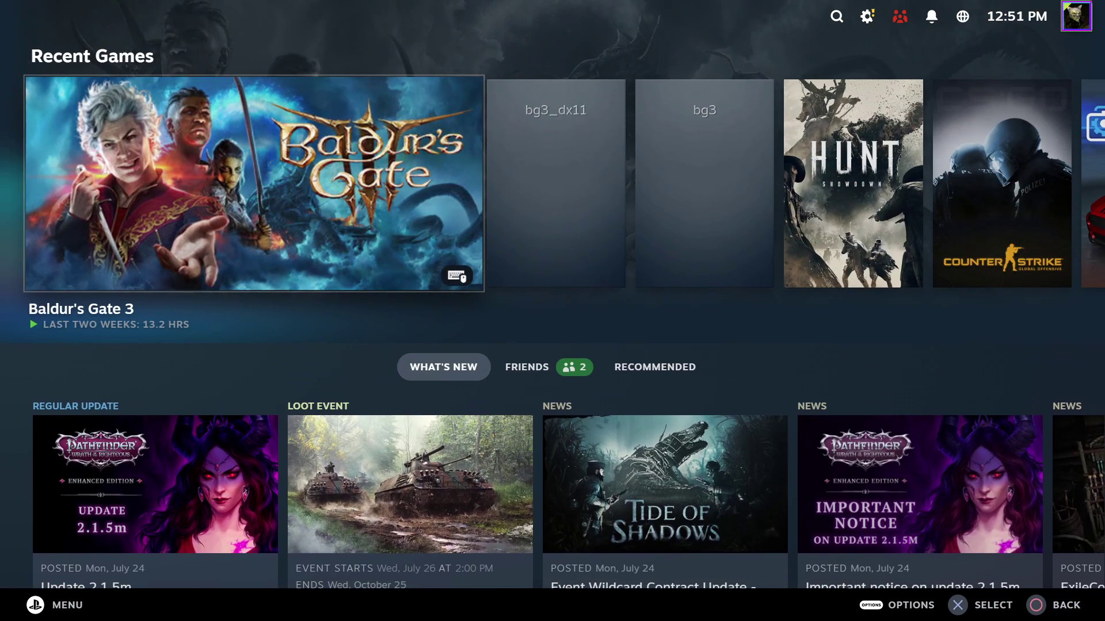
key("Up")
key("Down")
key("Right")
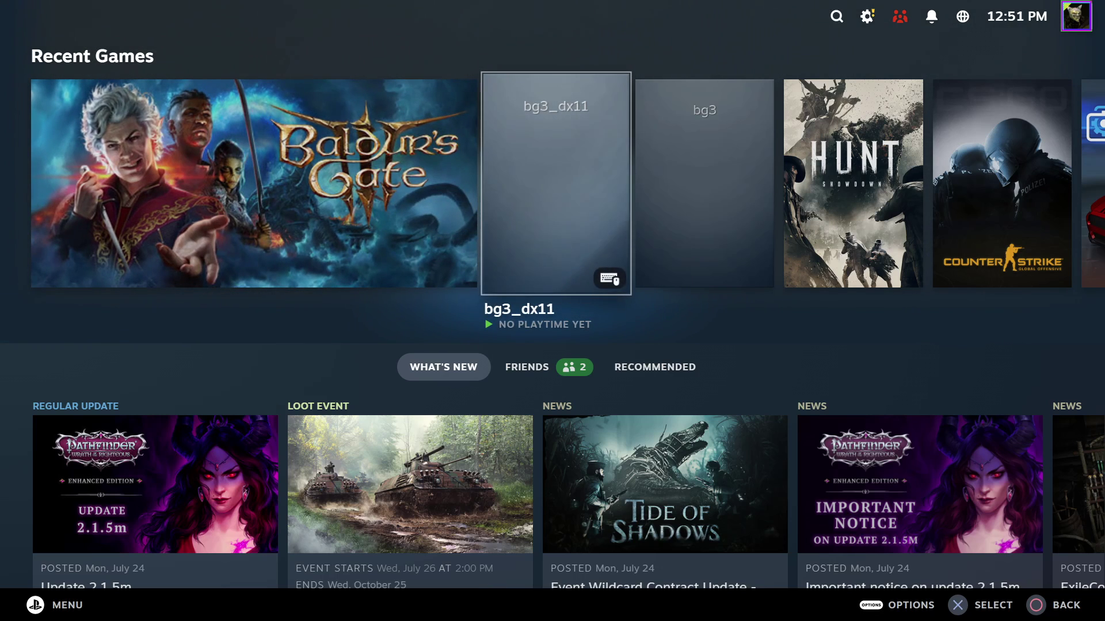
key("Right")
key("Left")
key("Left")
key("Right")
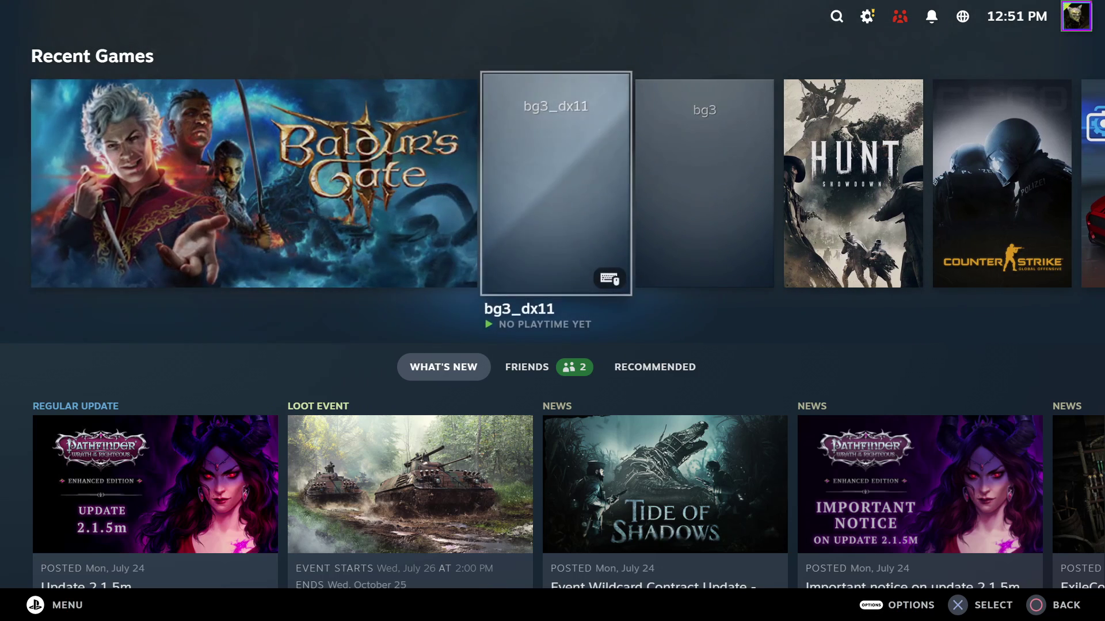
key("Right")
key("Left")
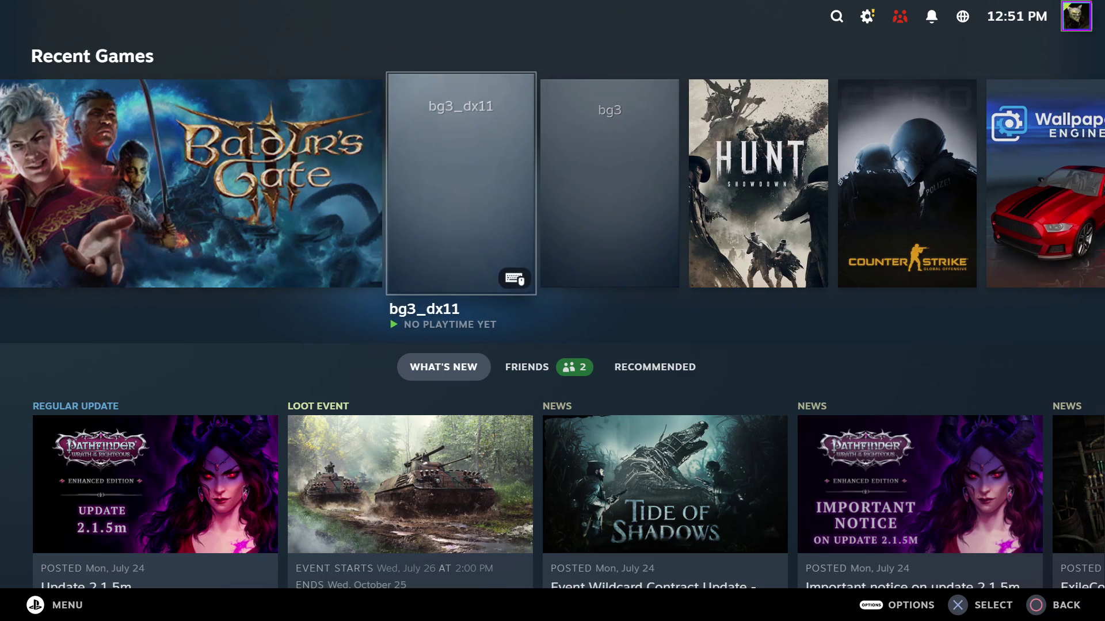
key("Right")
key("Left")
- Open the game page of Baldur's Gate 3 from the recent games
key("Left")
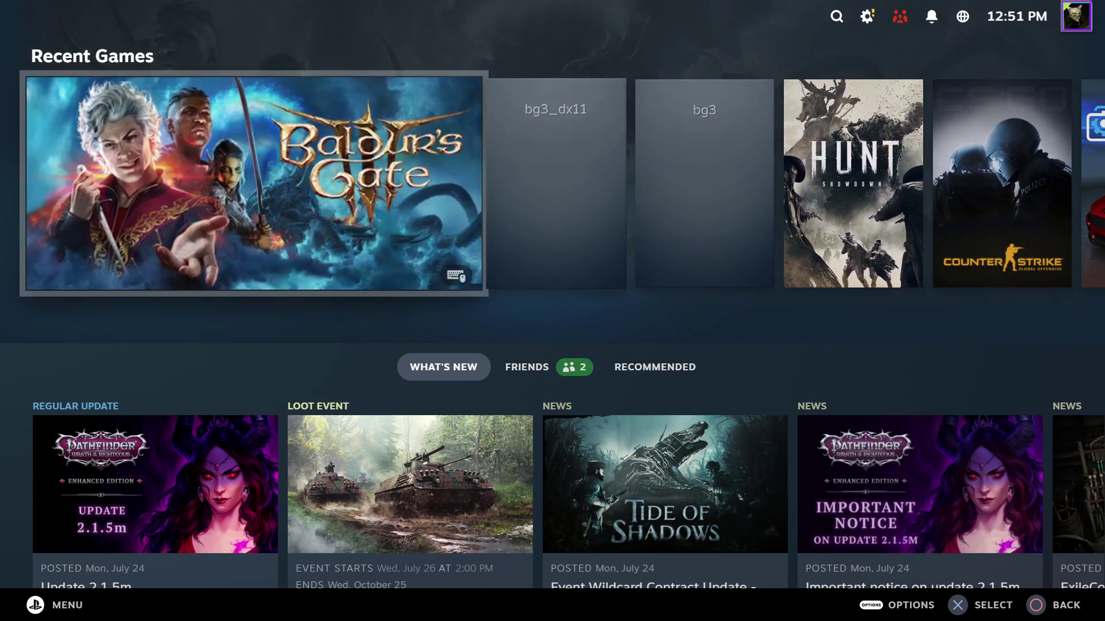
key("Return")
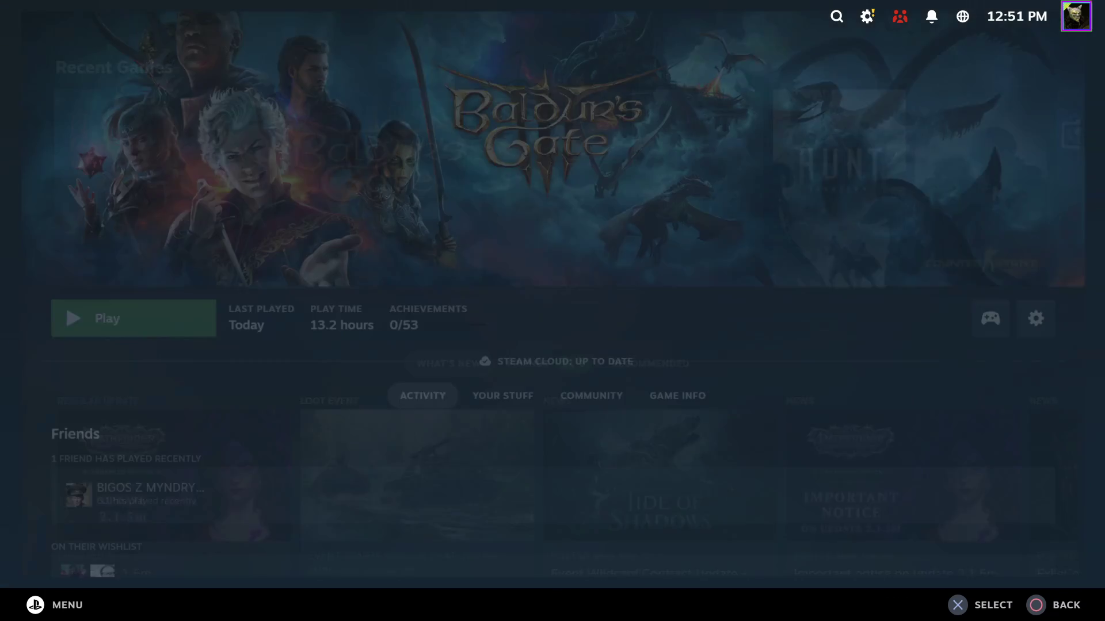
key("Right")
key("Left")
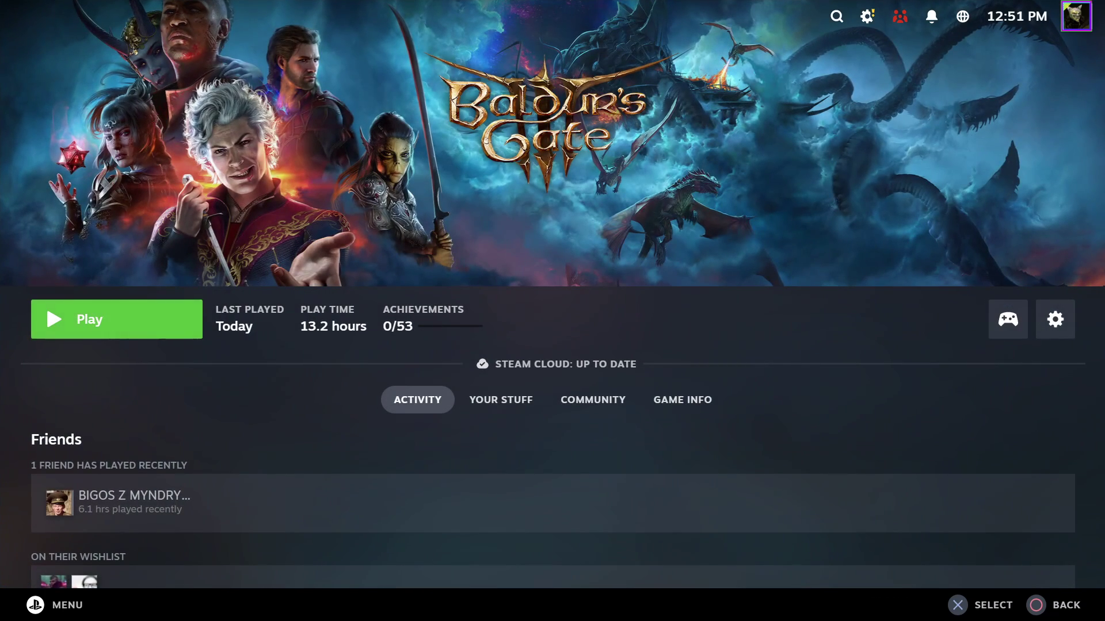
- Open the properties of Baldur's Gate 3 from its game management options
key("Right")
key("Right")
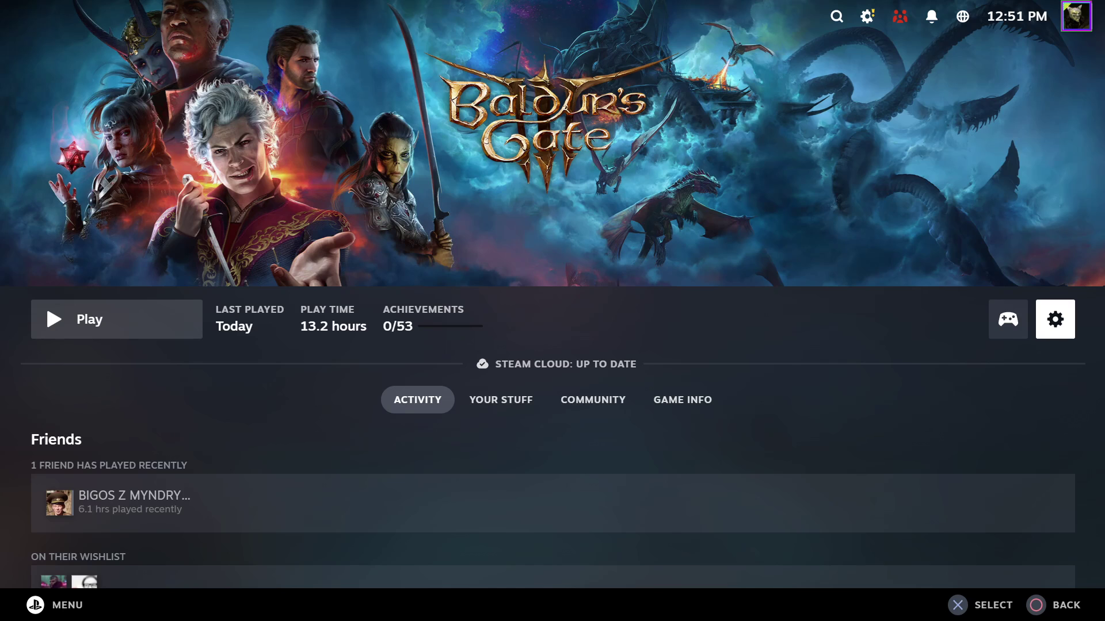
key("Return")
key("Down")
key("Down")
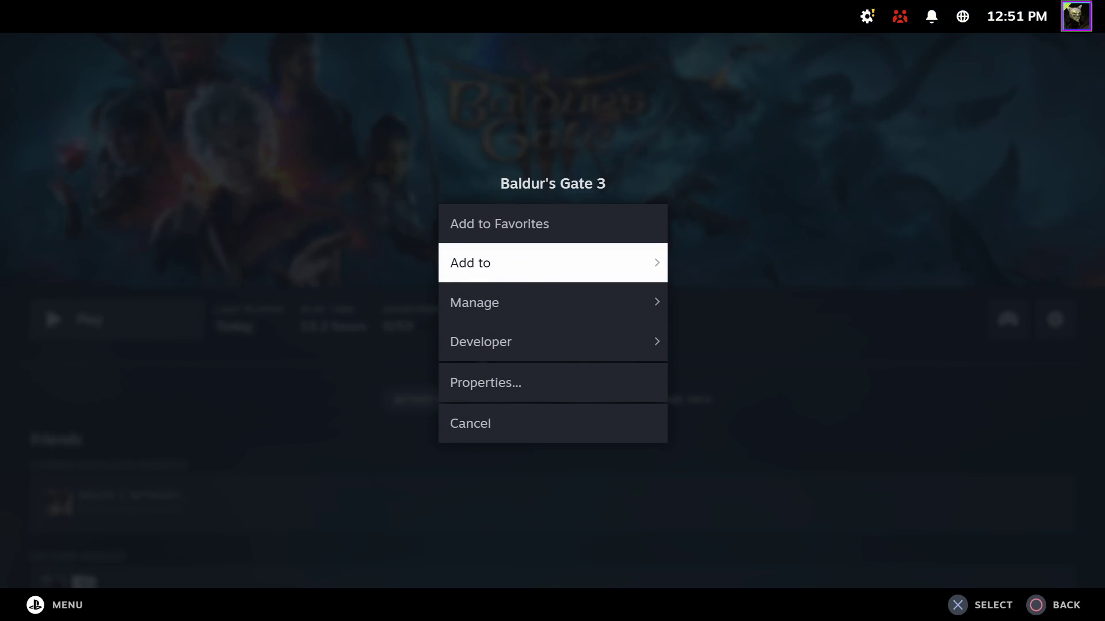
key("Down")
key("Down")
key("Return")
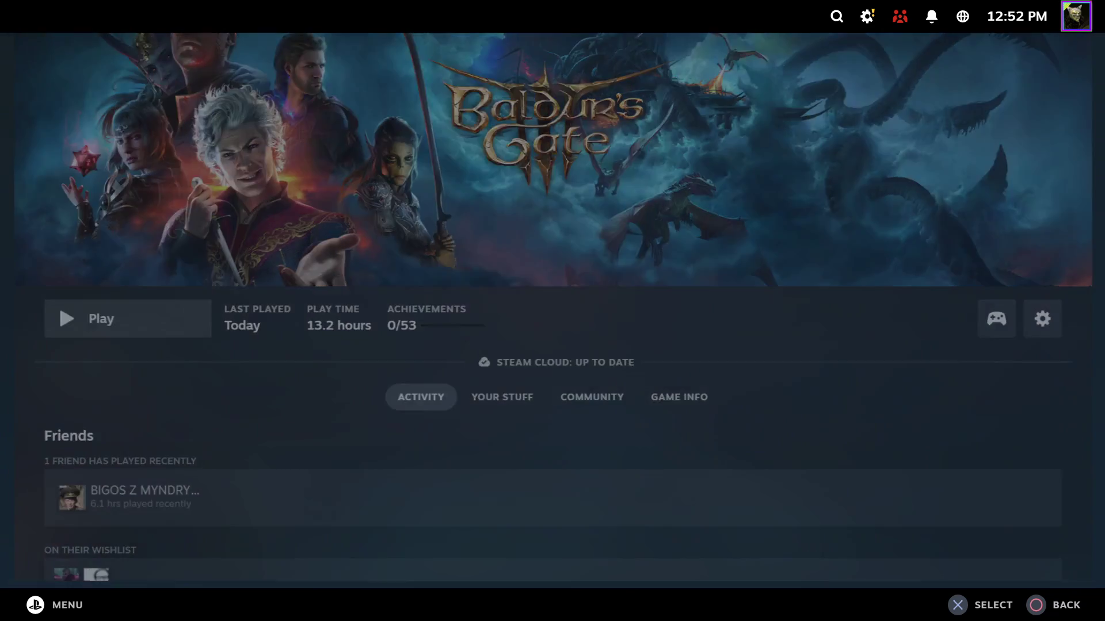
- Check the Steam Input override in Baldur's Gate 3's controller properties, and return to the game page
key("Down")
key("Down")
key("Down")
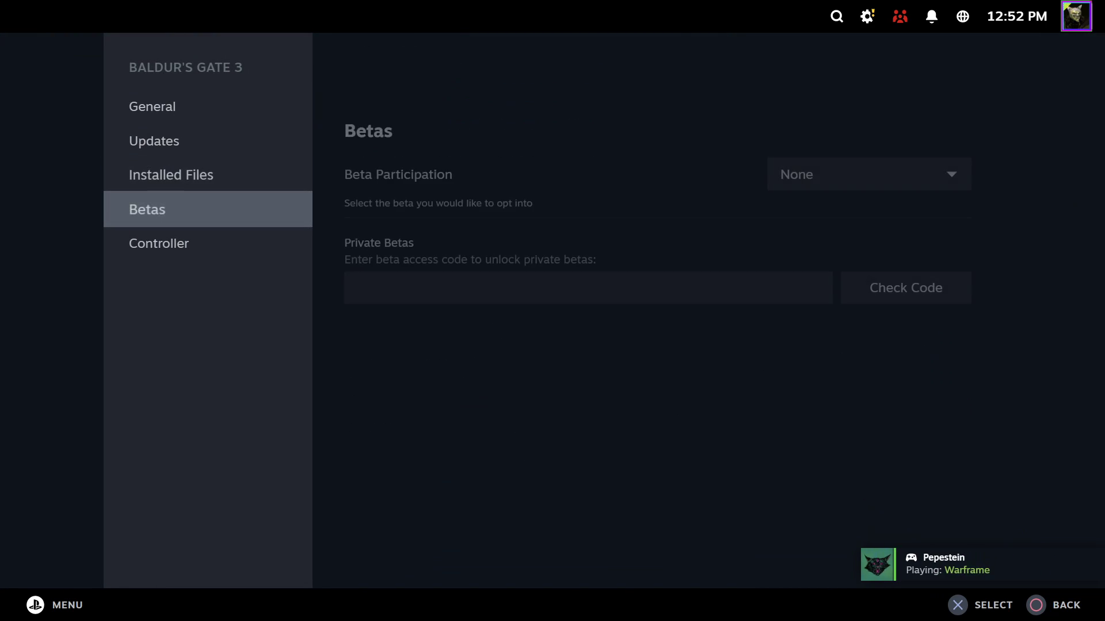
key("Down")
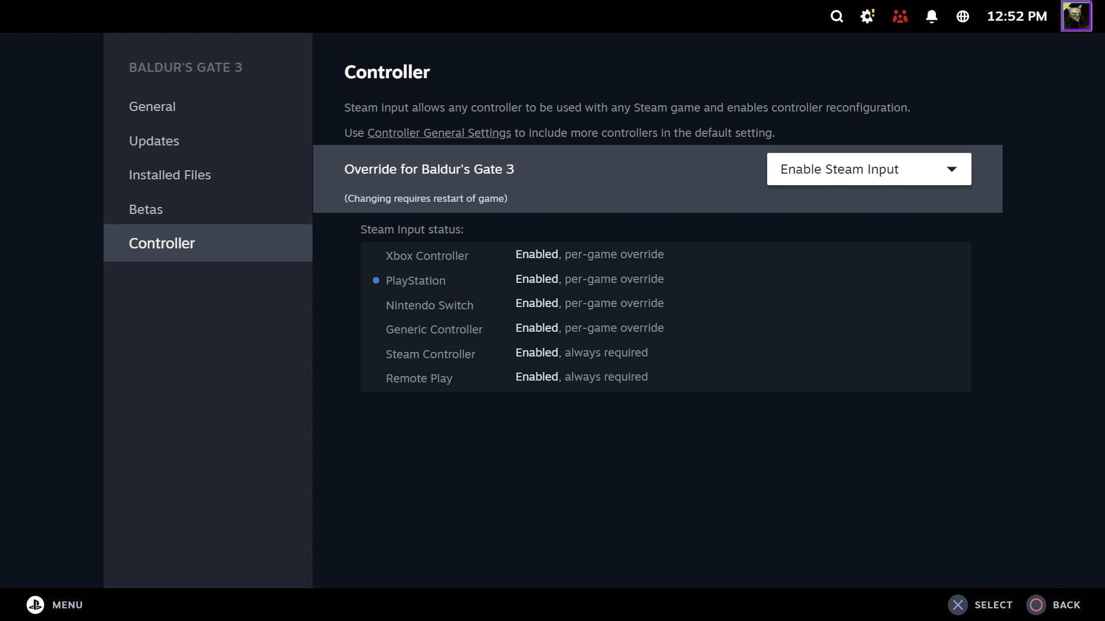
key("Escape")
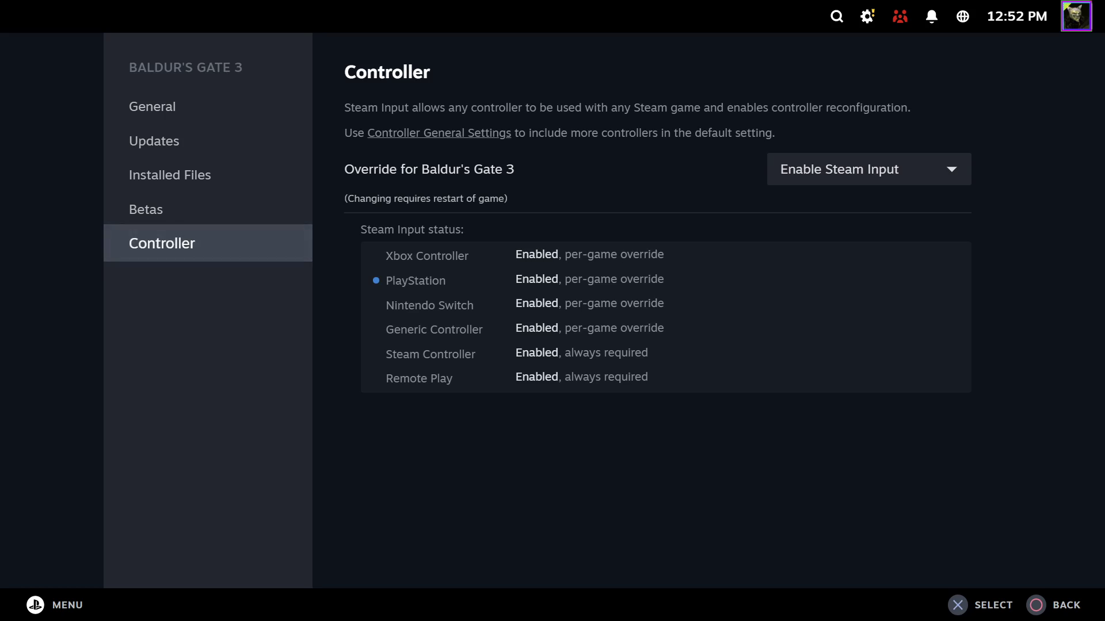
key("Escape")
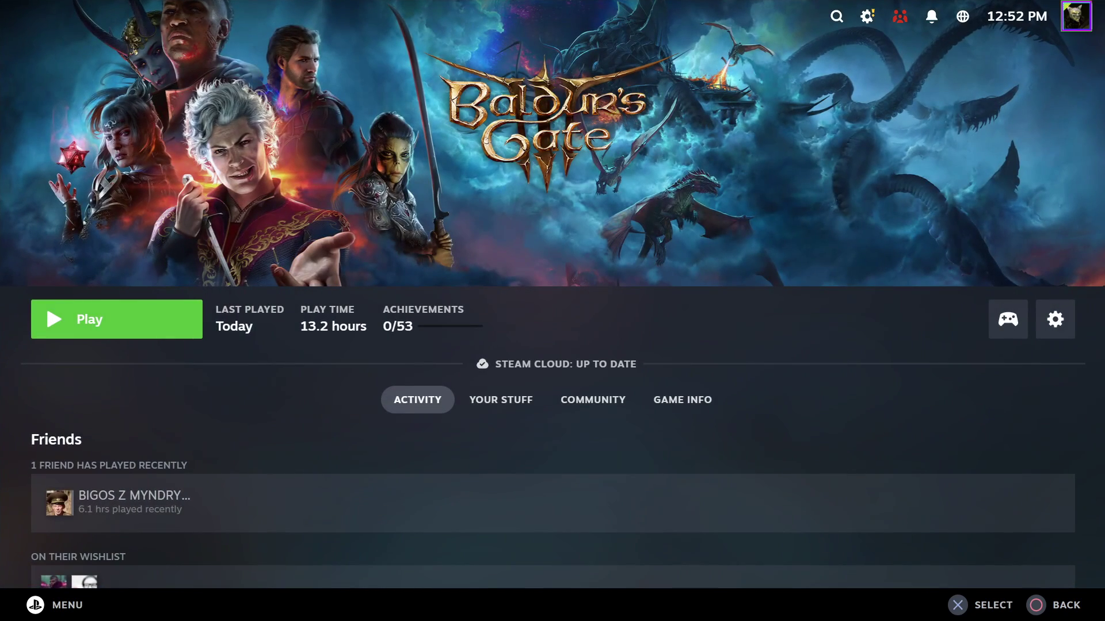
- Open the controller settings of Baldur's Gate 3 from its game page
key("Down")
key("Up")
key("Right")
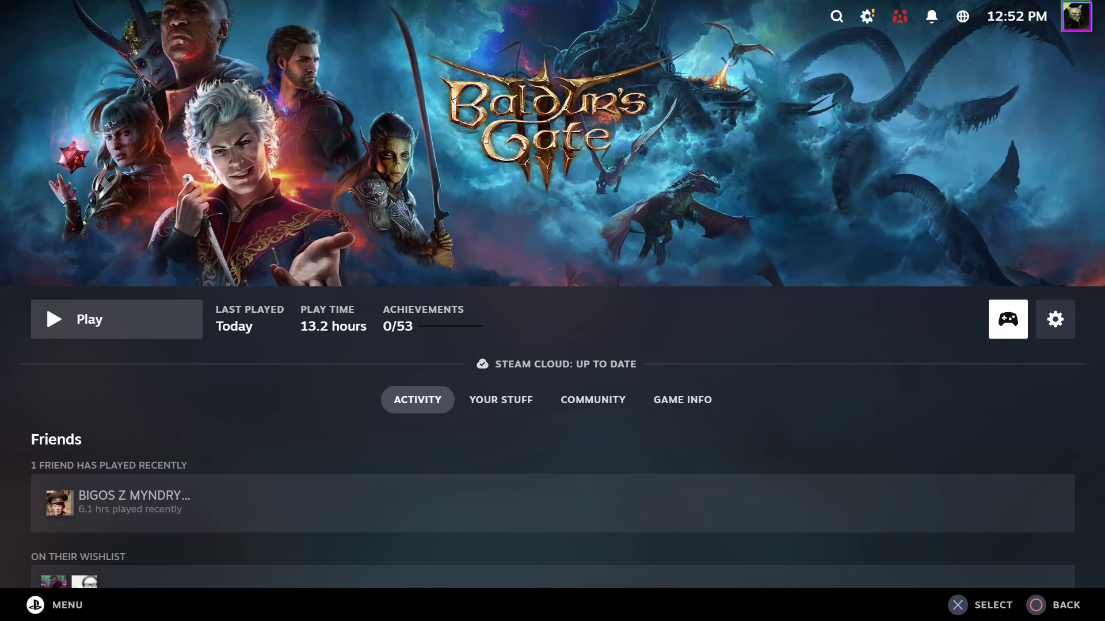
key("Return")
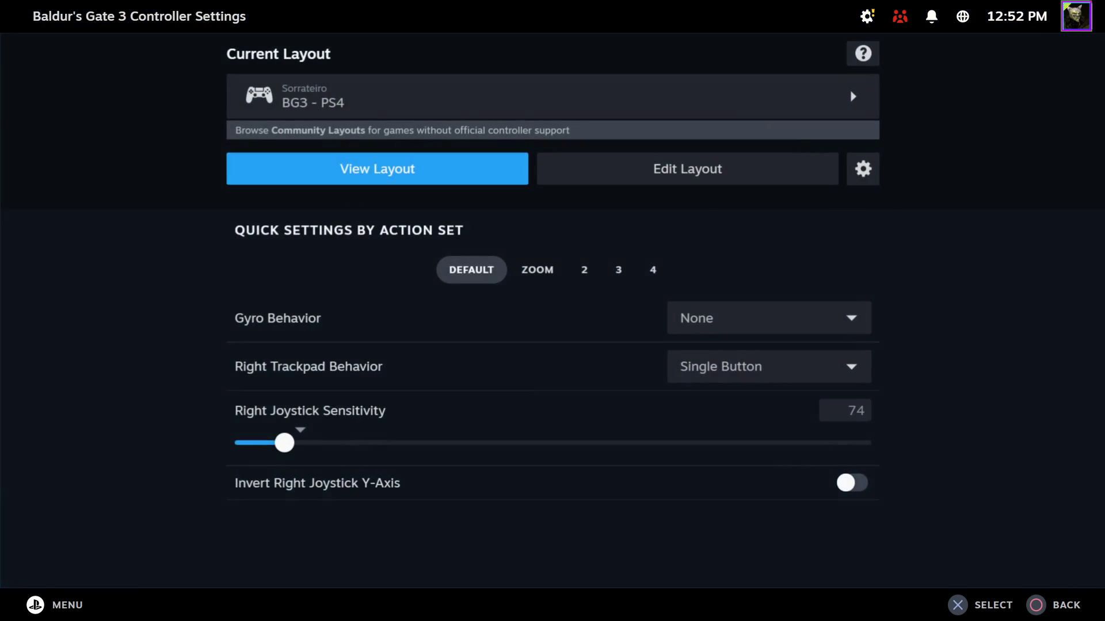
- Open the selection of loadable controller layouts from the current layout, BG3 - PS4
key("Up")
key("Up")
key("Down")
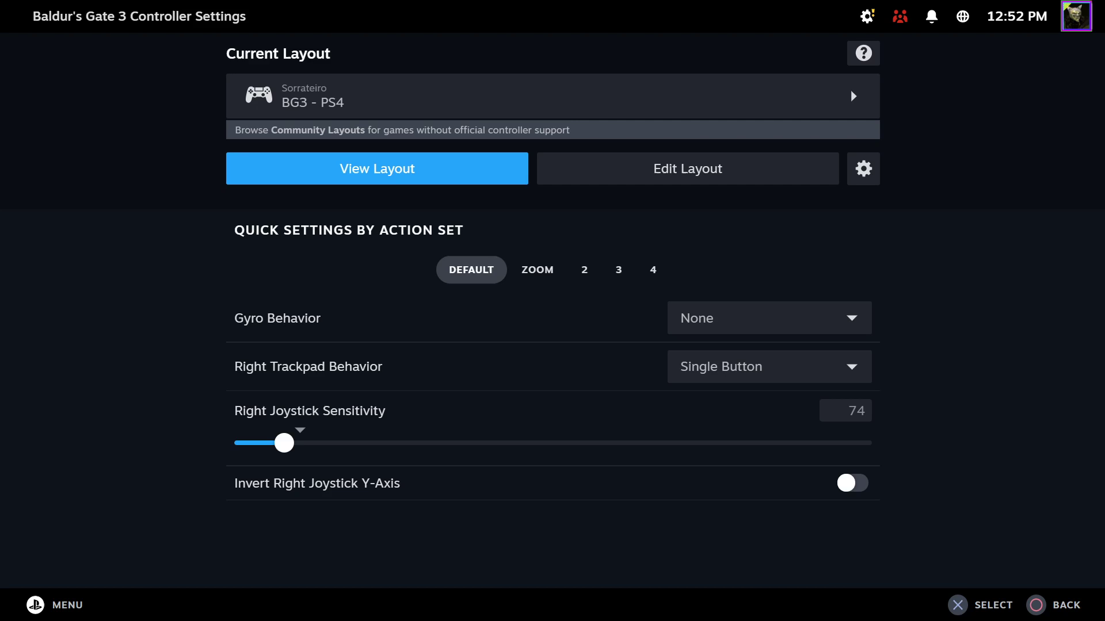
key("Down")
key("Up")
key("Up")
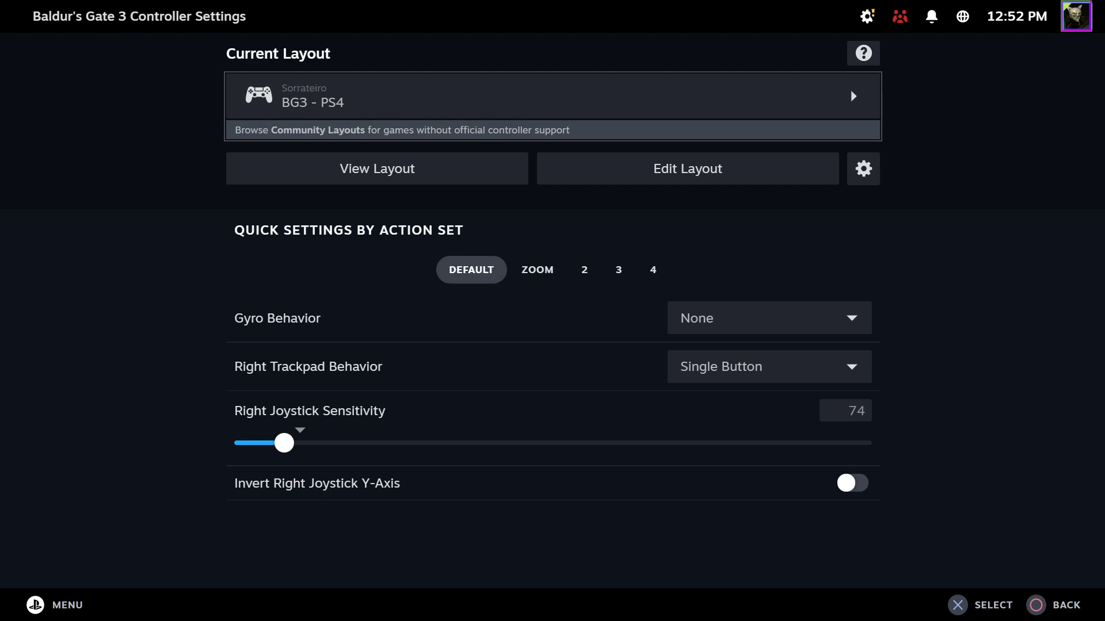
key("Return")
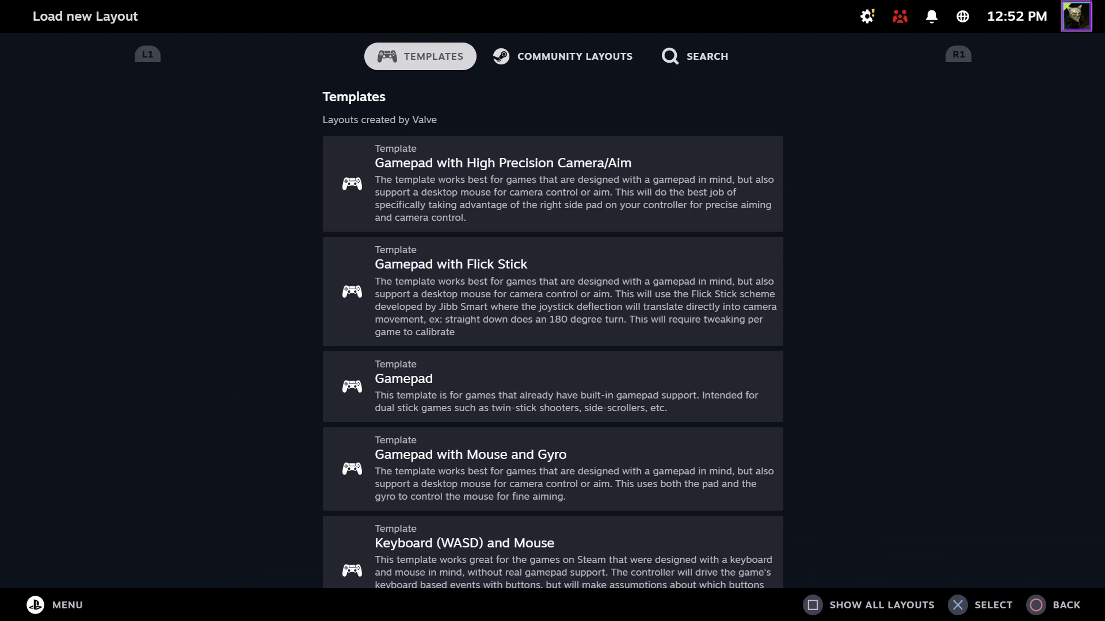
- Examine the controller layout templates created by Valve
key("Down")
key("Down")
key("Down")
key("Down")
key("Down")
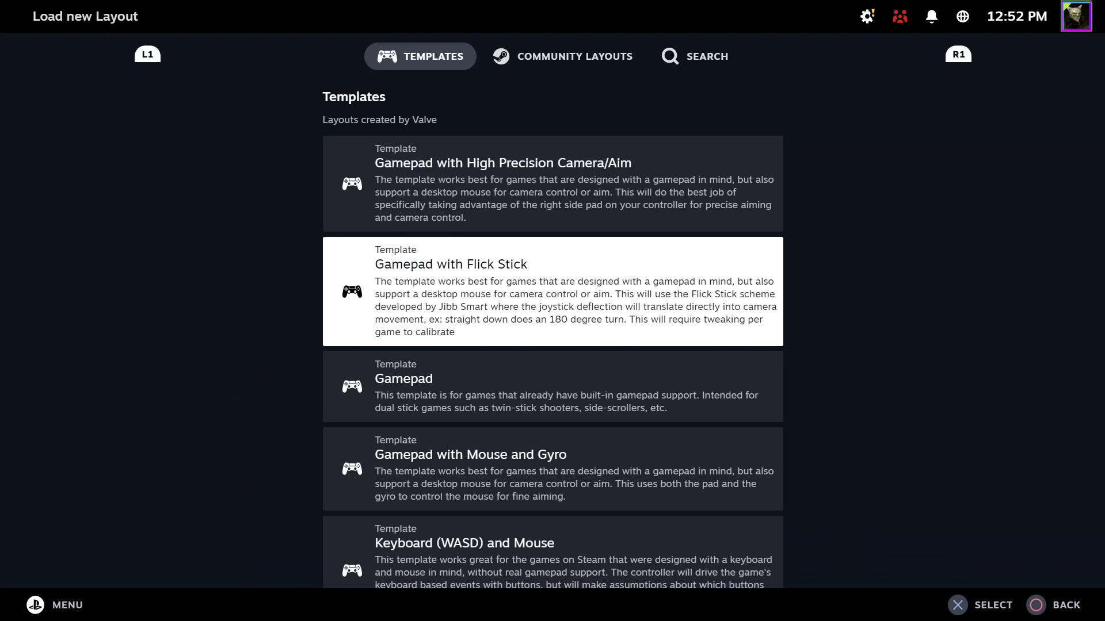
key("Up")
key("Up")
key("Up")
key("Up")
key("Up")
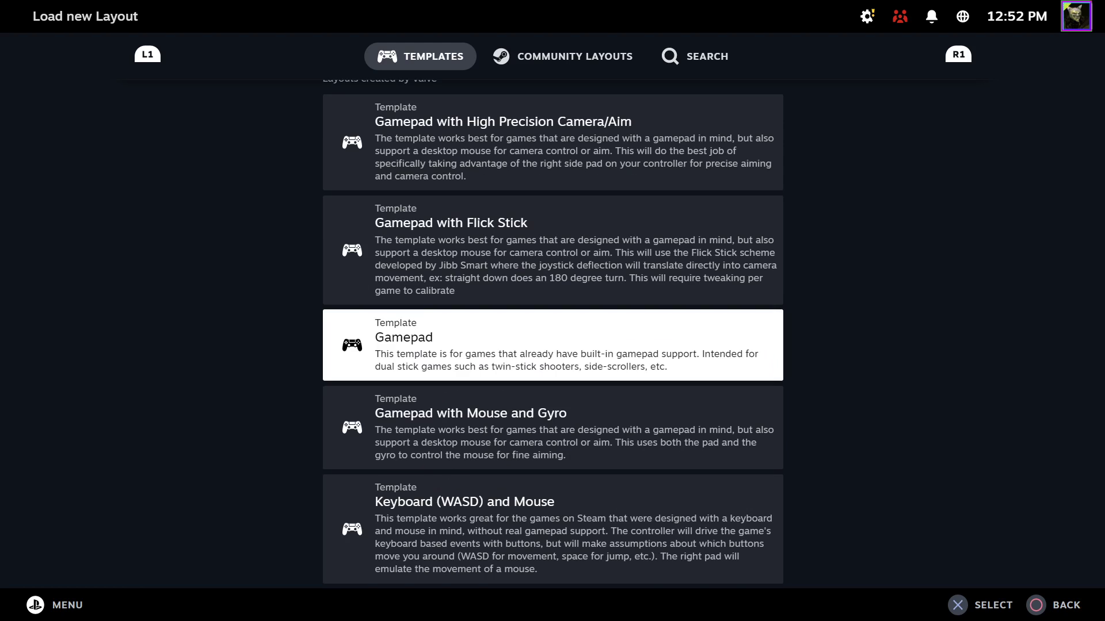
- Examine the community controller layouts available for Baldur's Gate 3
key("Right")
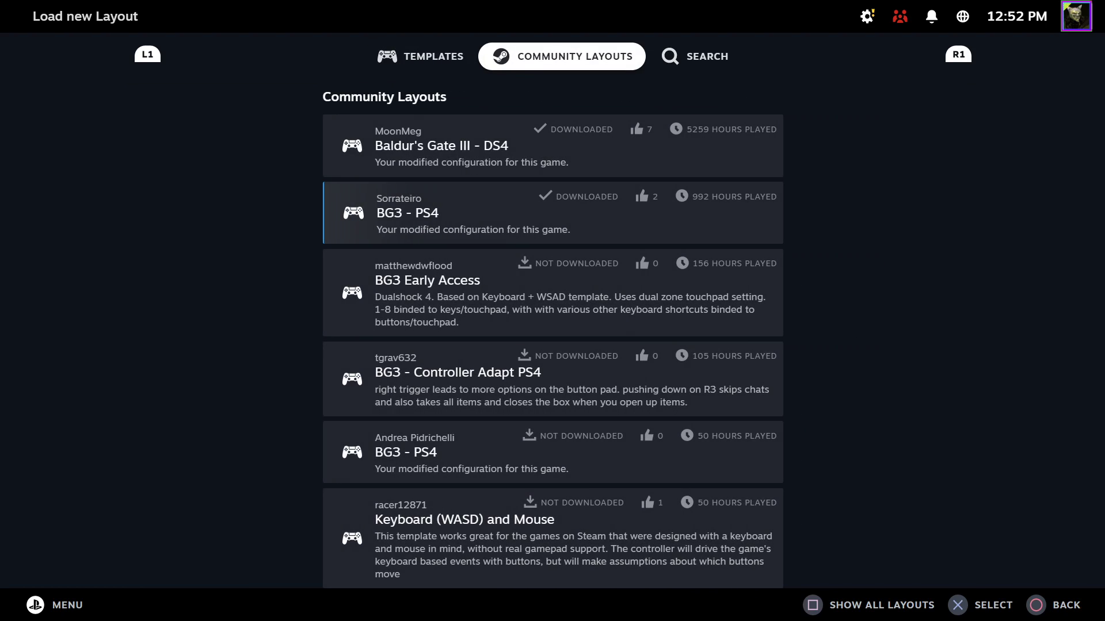
key("Down")
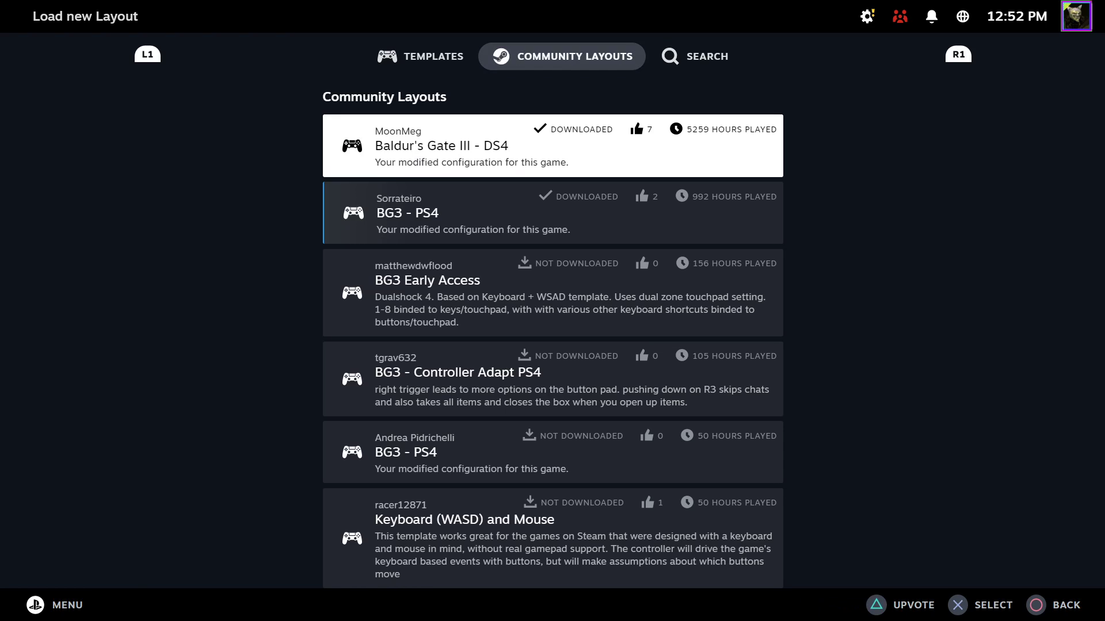
key("Down")
key("Up")
key("Down")
key("Down")
key("Down")
key("Down")
key("Down")
key("Down")
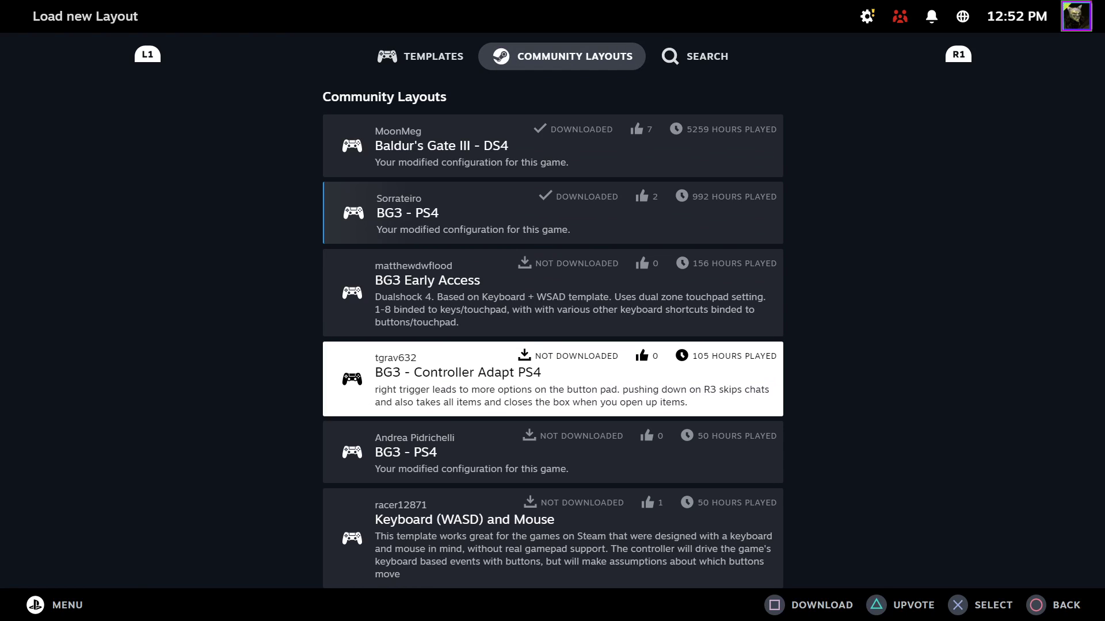
key("Down")
key("Down")
key("Down")
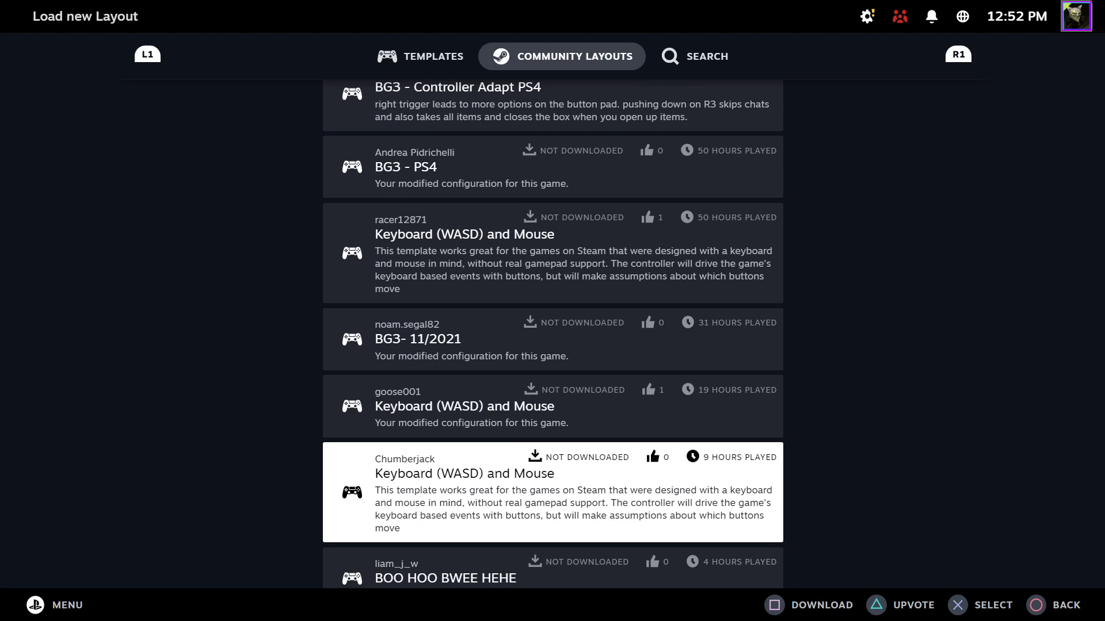
key("Up")
key("Up")
key("Up")
key("Up")
key("Up")
key("Up")
key("Up")
key("Up")
key("Up")
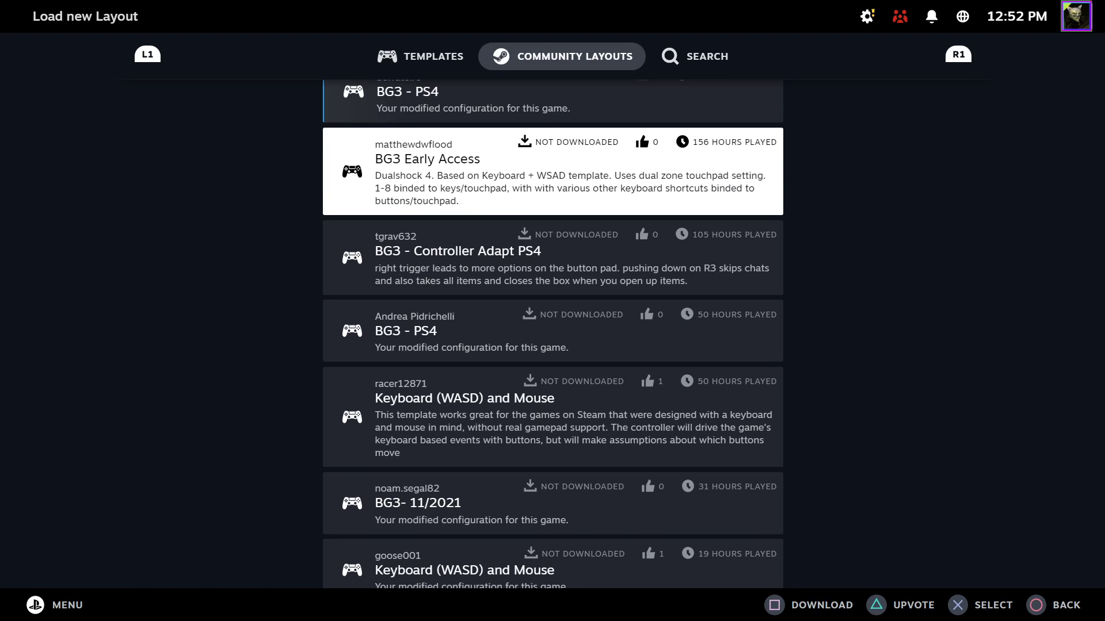
- Preview the button bindings of the downloaded BG3 - PS4 community layout and return to the controller settings
key("Down")
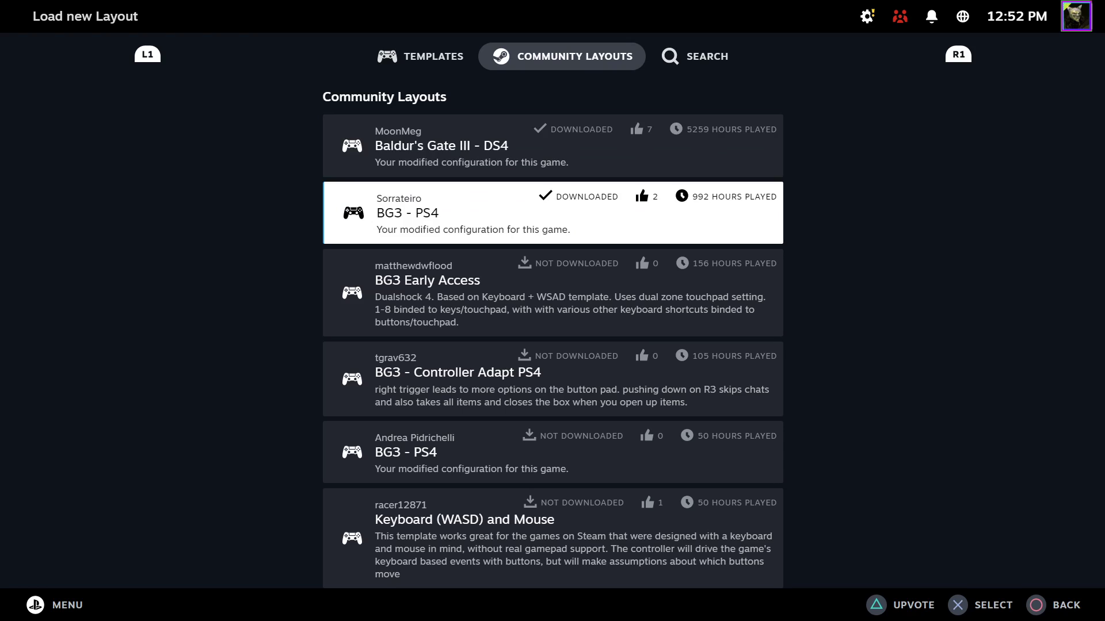
key("Up")
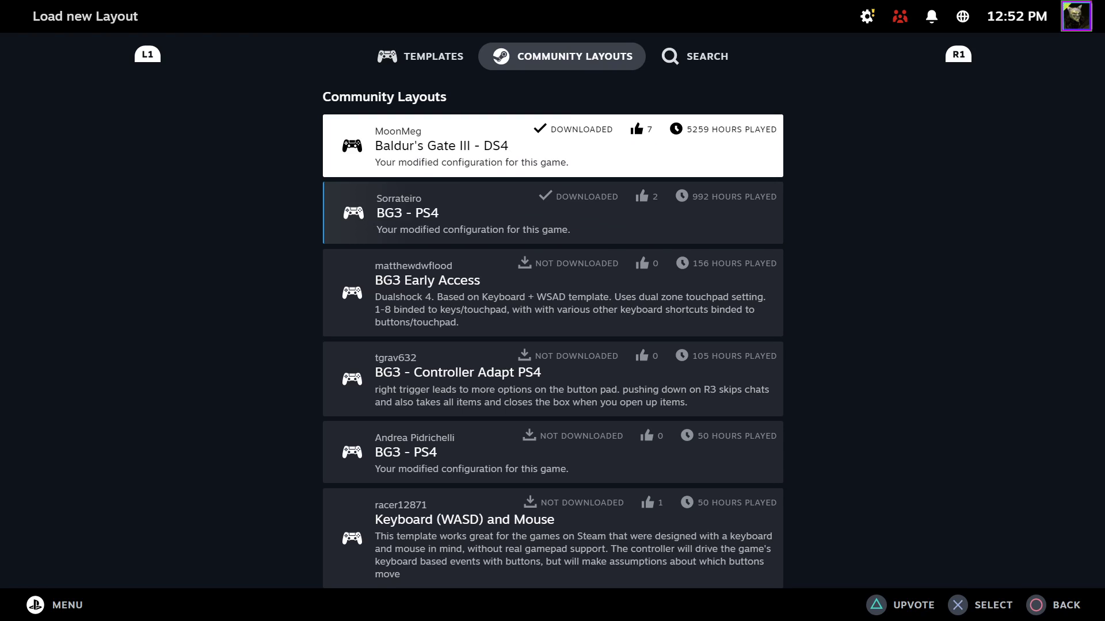
key("Down")
key("Return")
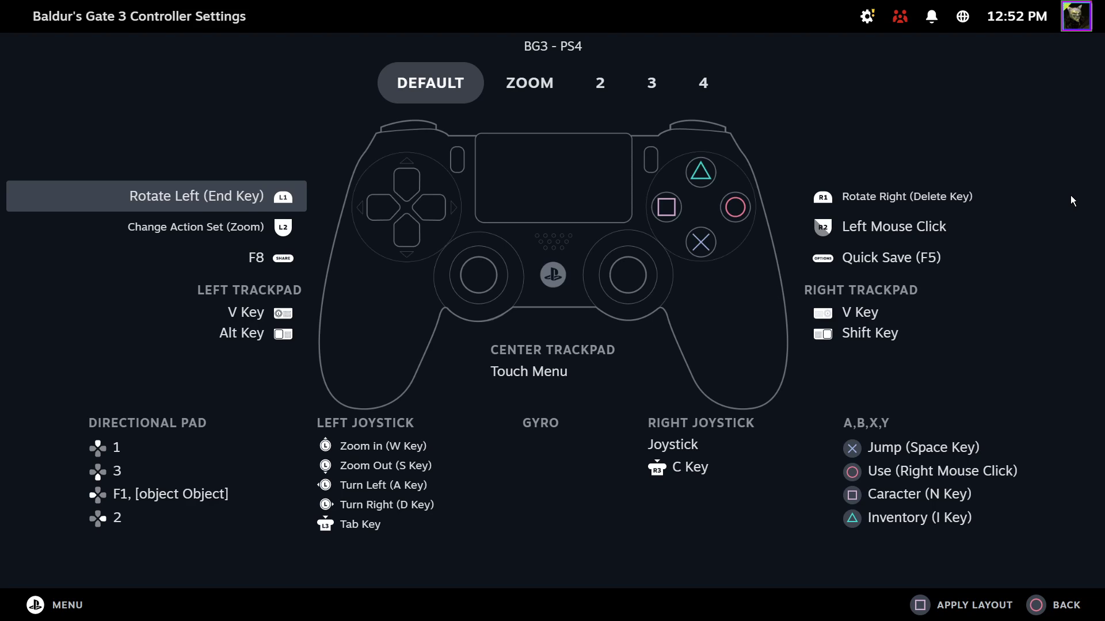
key("Escape")
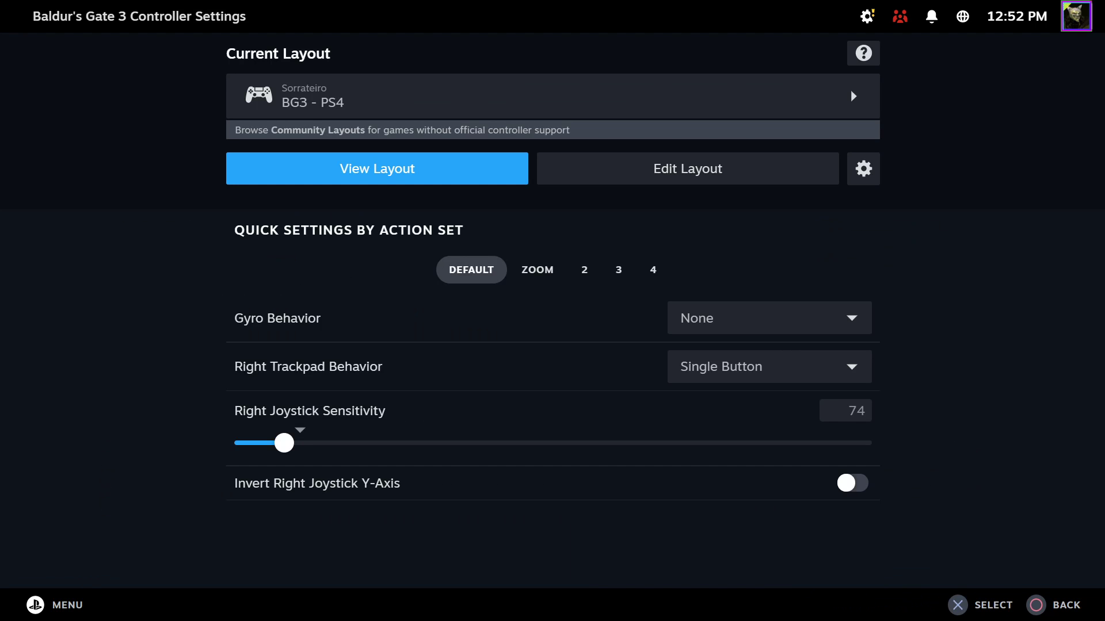
- Leave the controller settings, launch Baldur's Gate 3 from its game page and start it through the Larian launcher
key("Escape")
key("Left")
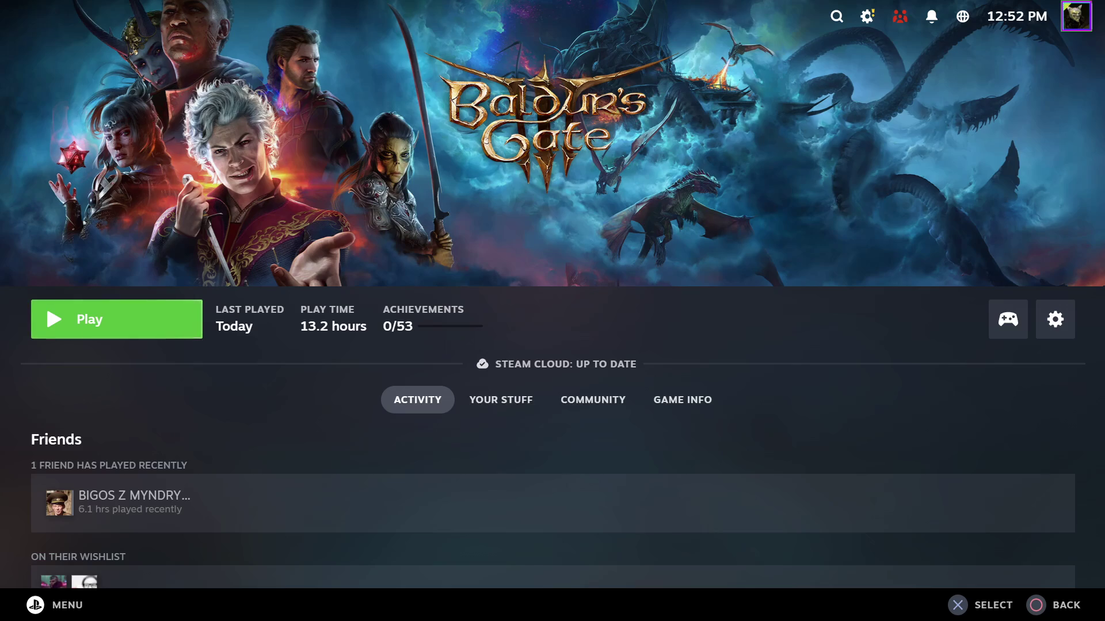
key("Return")
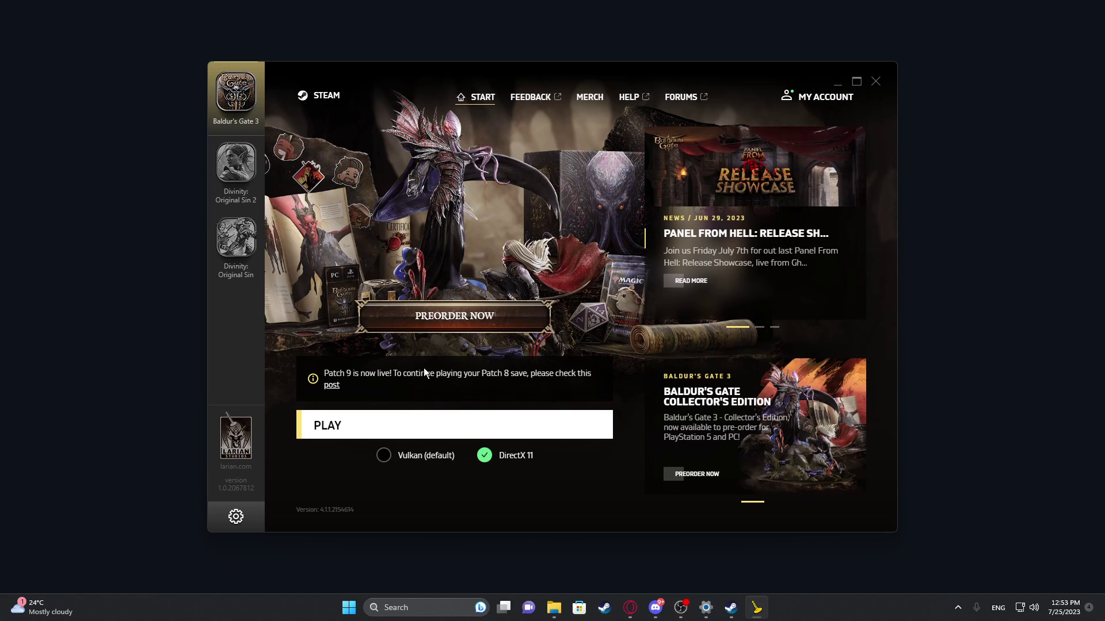
left_click(415, 423)
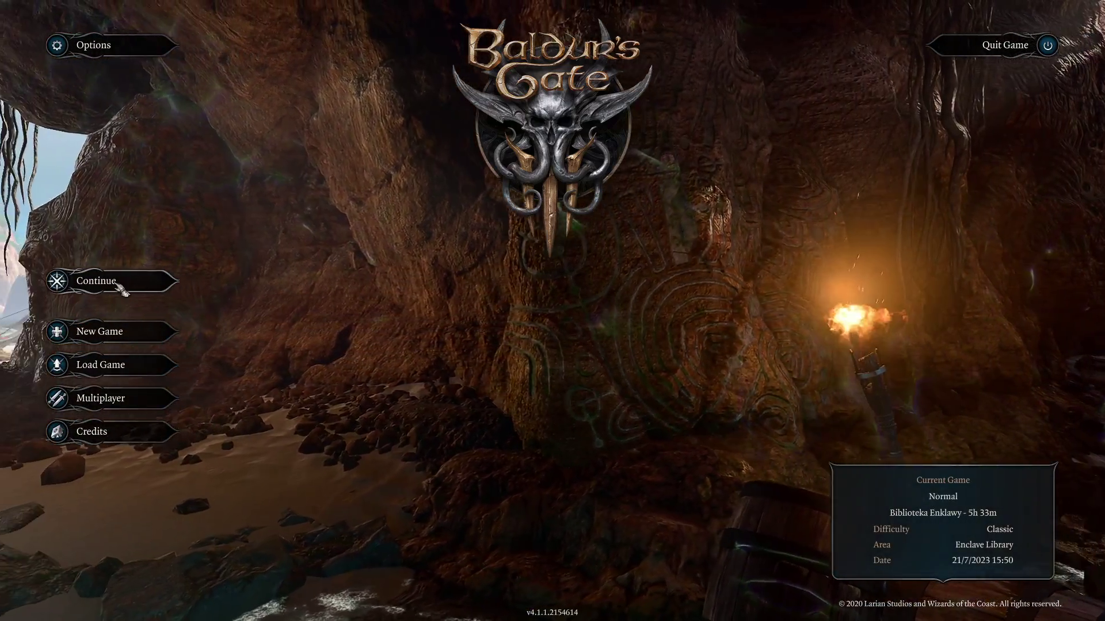
- Continue the current saved game and walk the character around the Enclave Library to test the controller
left_click(118, 284)
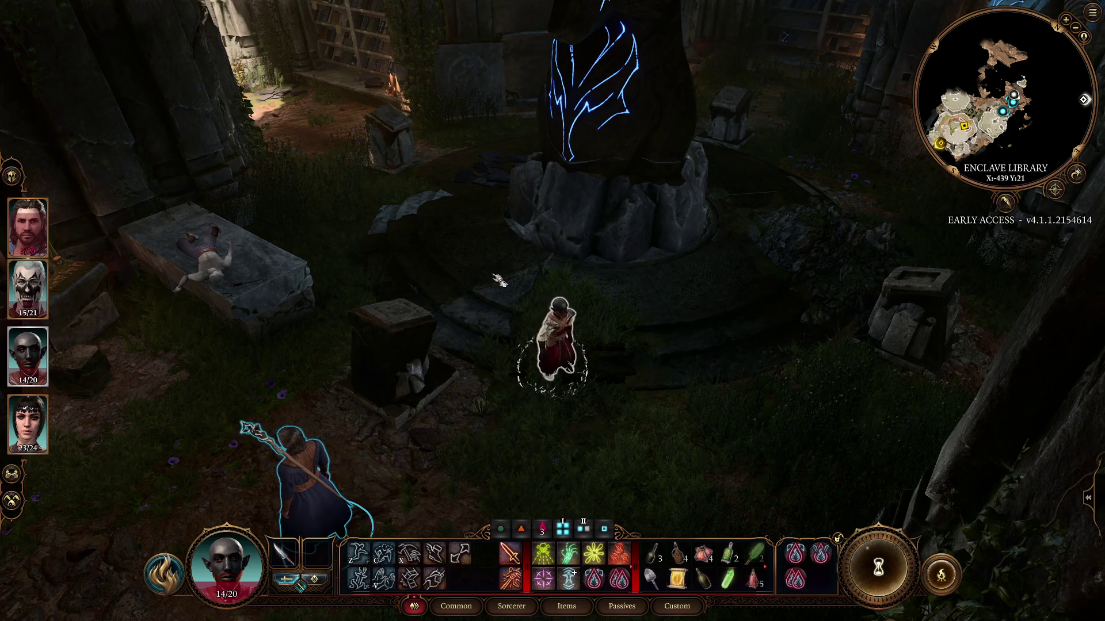
left_click(392, 279)
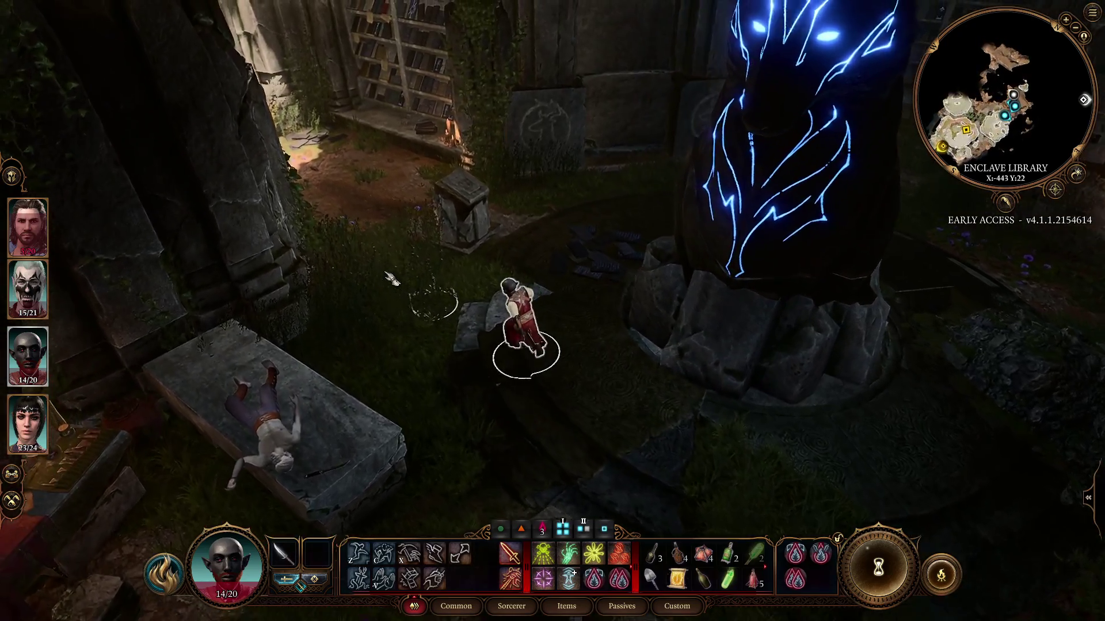
left_click(722, 488)
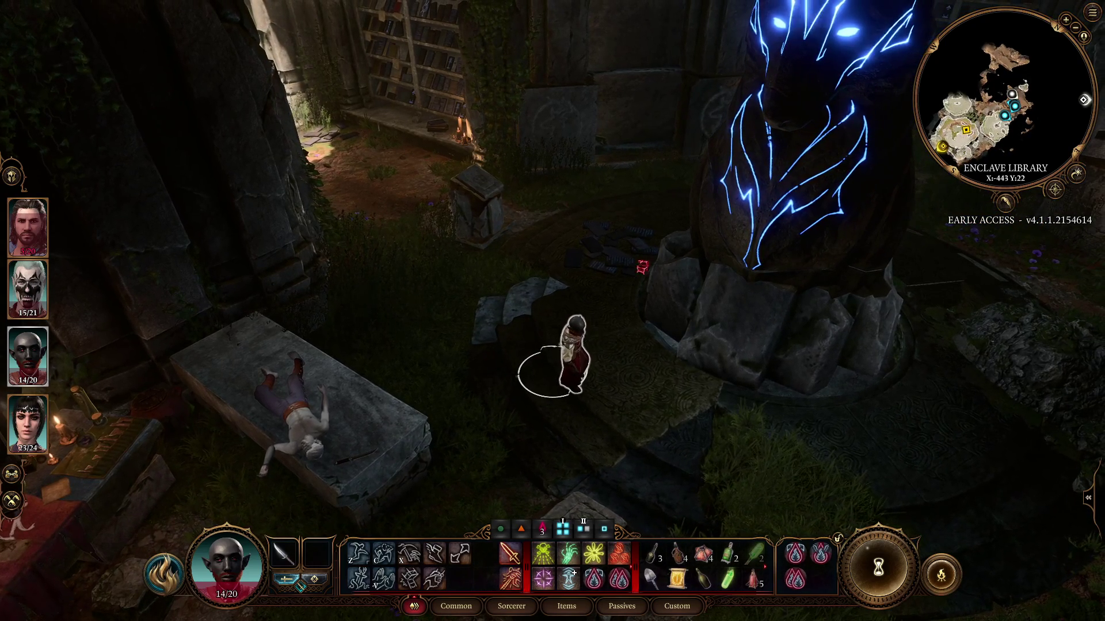